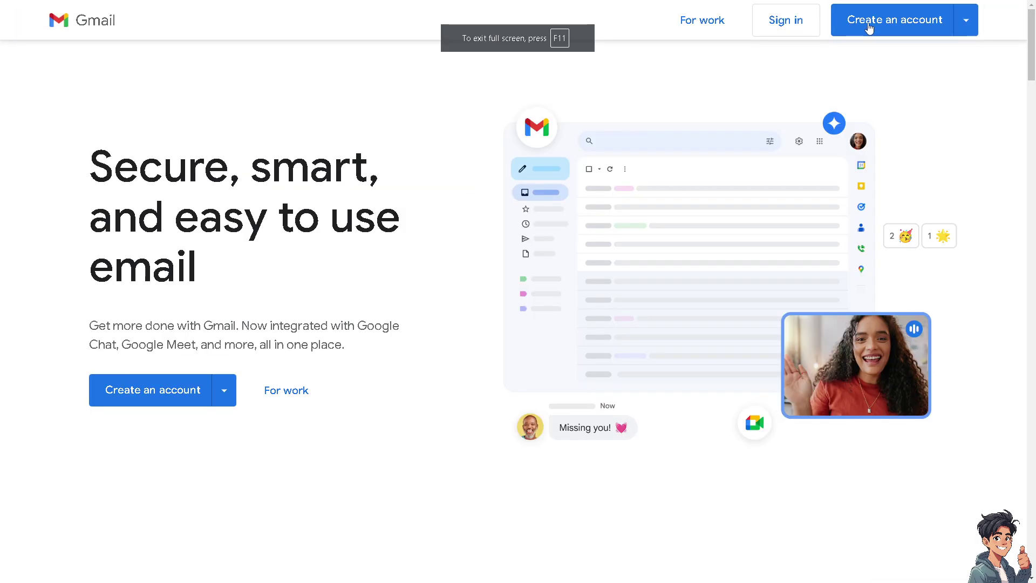
Open the account-creation options and go to Google Takeout's new export page
click(866, 26)
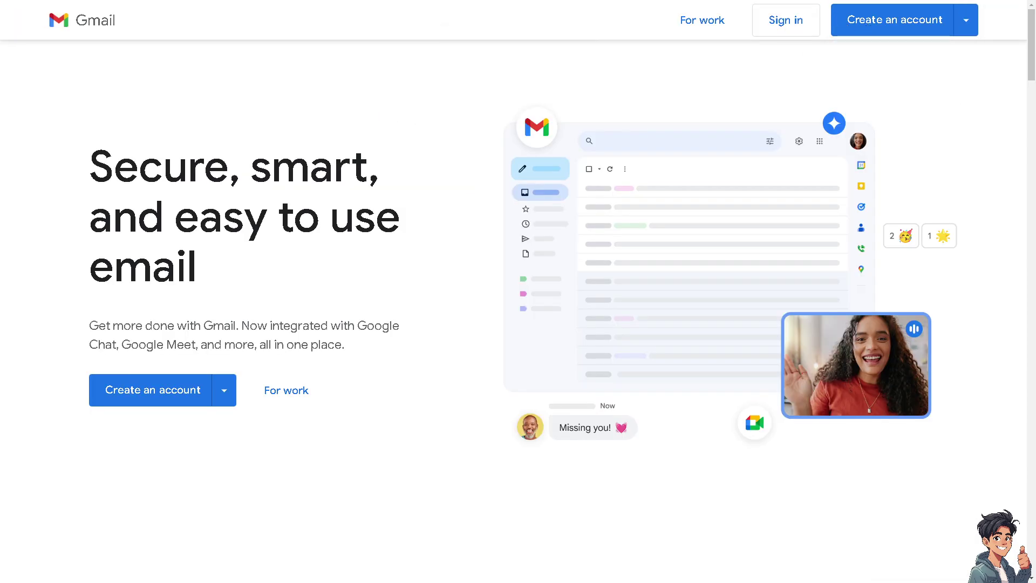
click(176, 396)
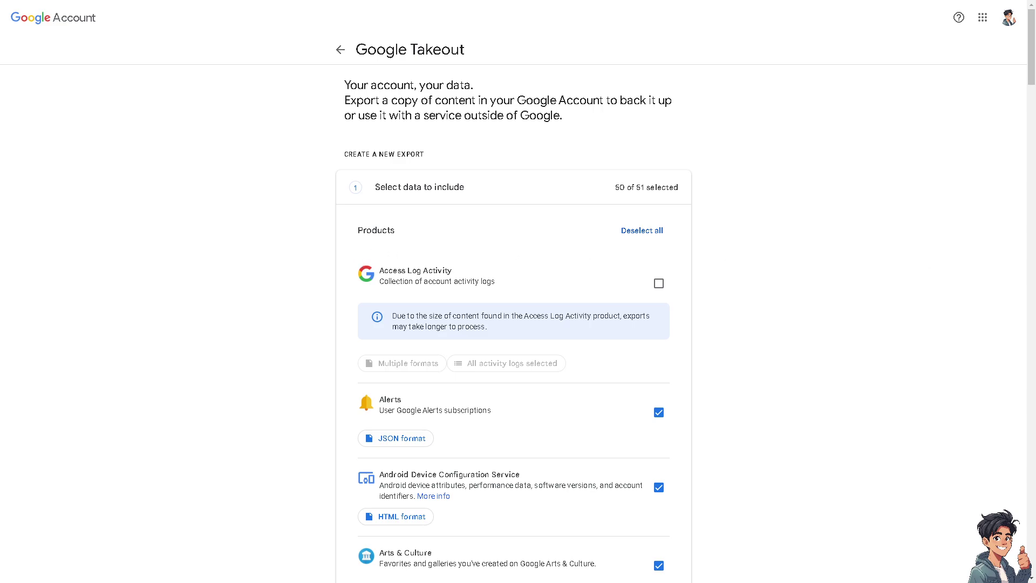
Deselect all Takeout products, leaving 0 of 51 selected, and scroll down toward Mail
scroll(629, 339, down, 20)
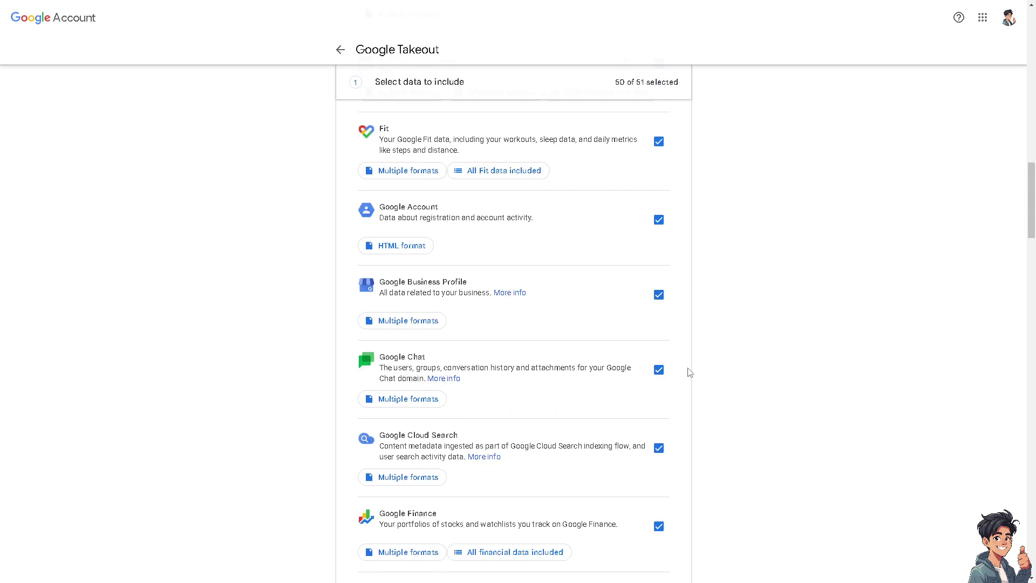
scroll(488, 383, down, 13)
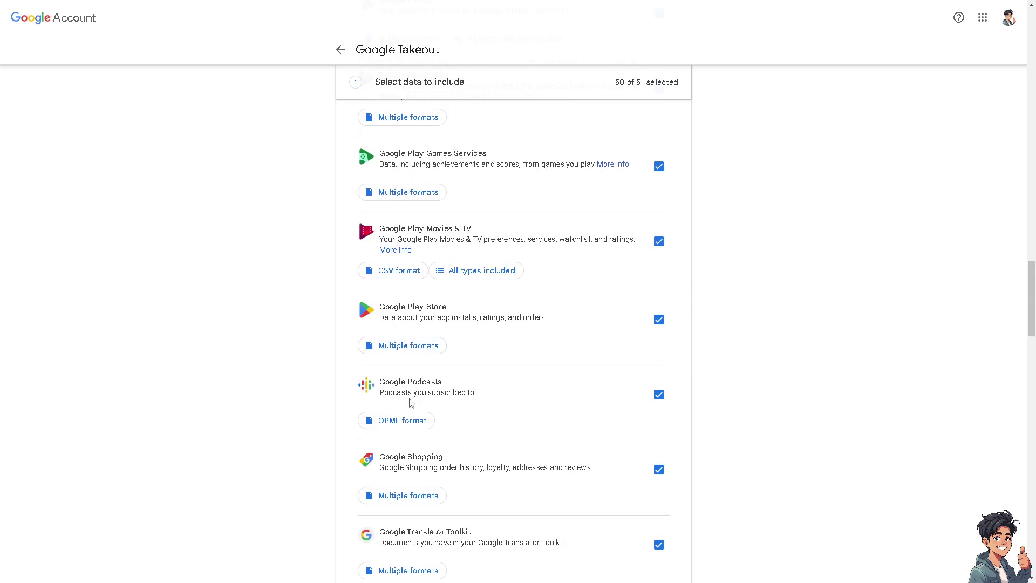
scroll(620, 335, up, 20)
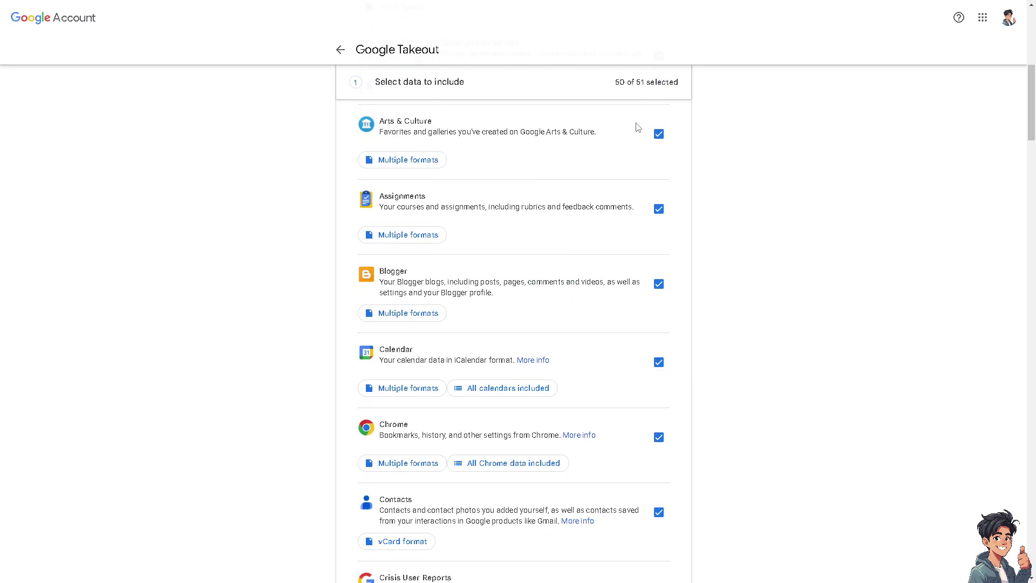
scroll(637, 127, up, 8)
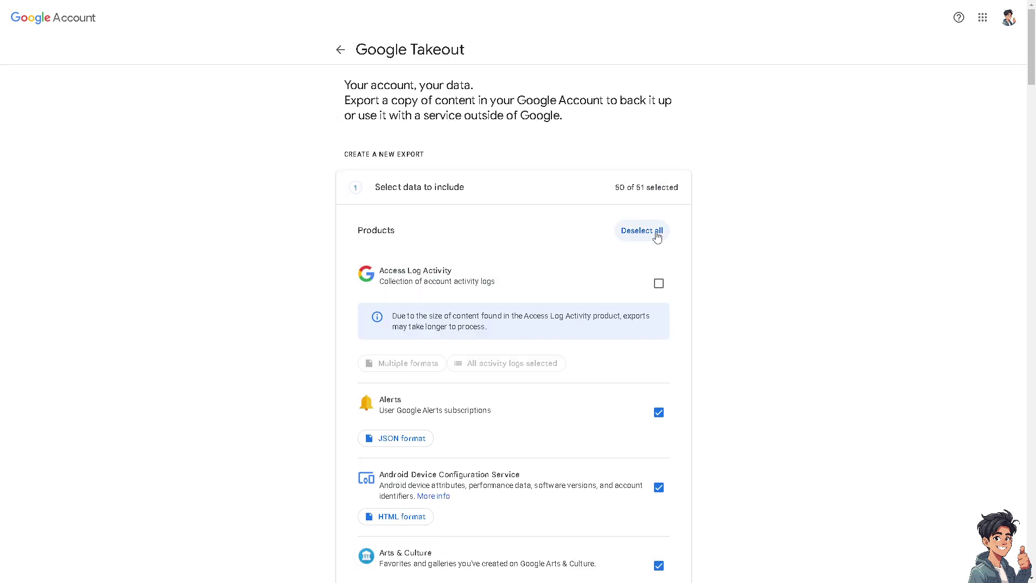
click(656, 236)
scroll(407, 394, down, 9)
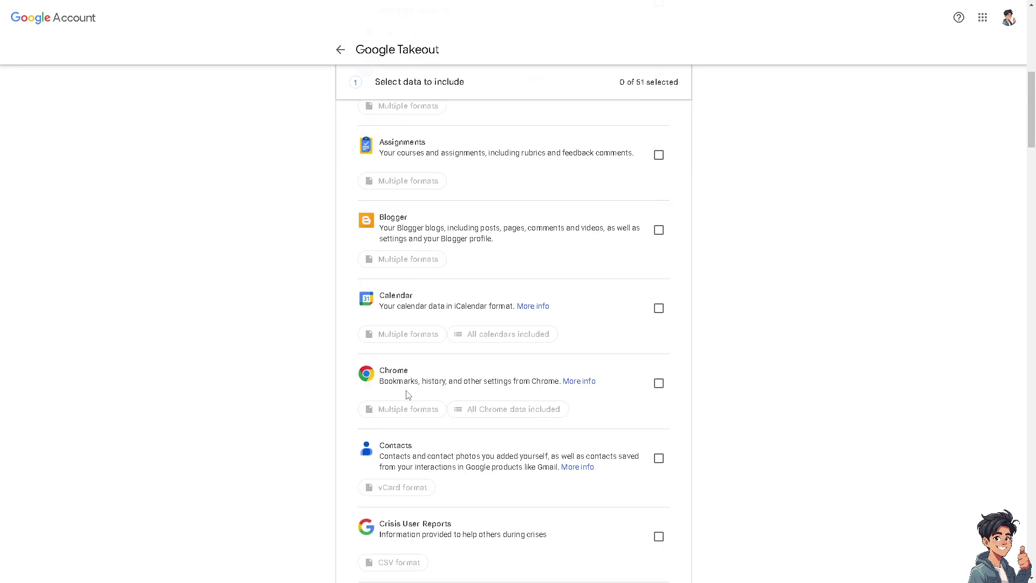
scroll(411, 388, down, 15)
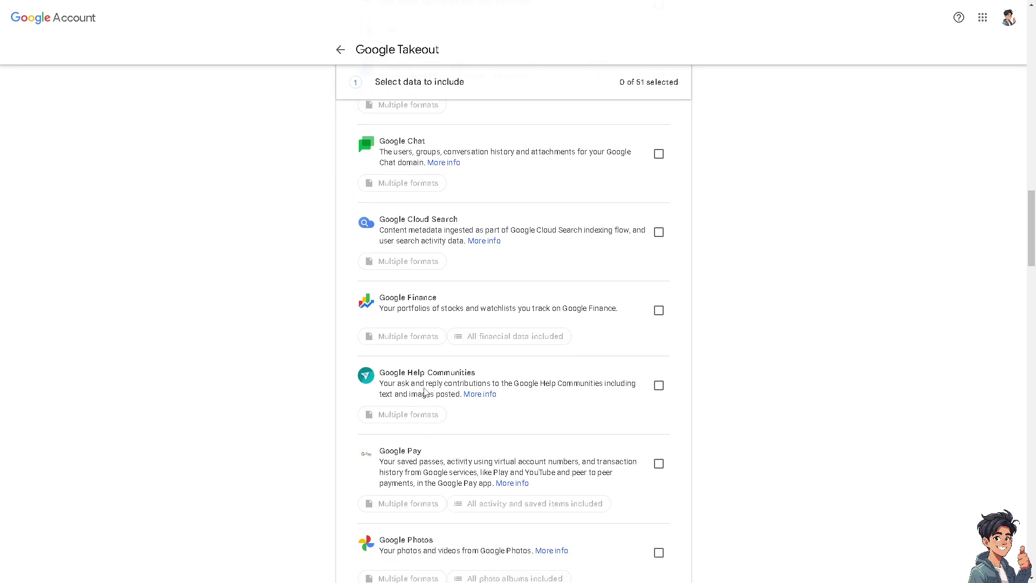
scroll(424, 392, down, 14)
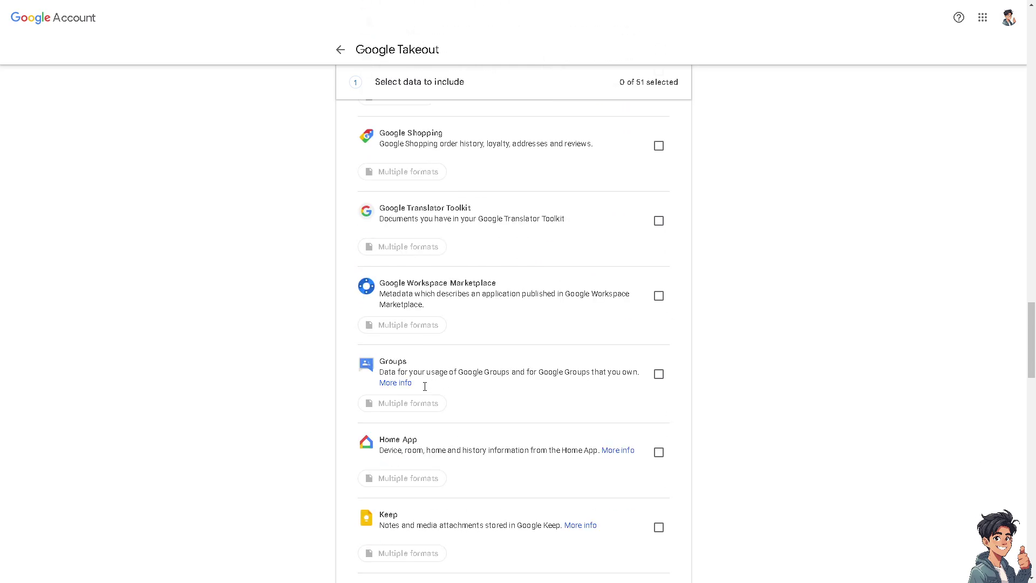
scroll(425, 388, down, 6)
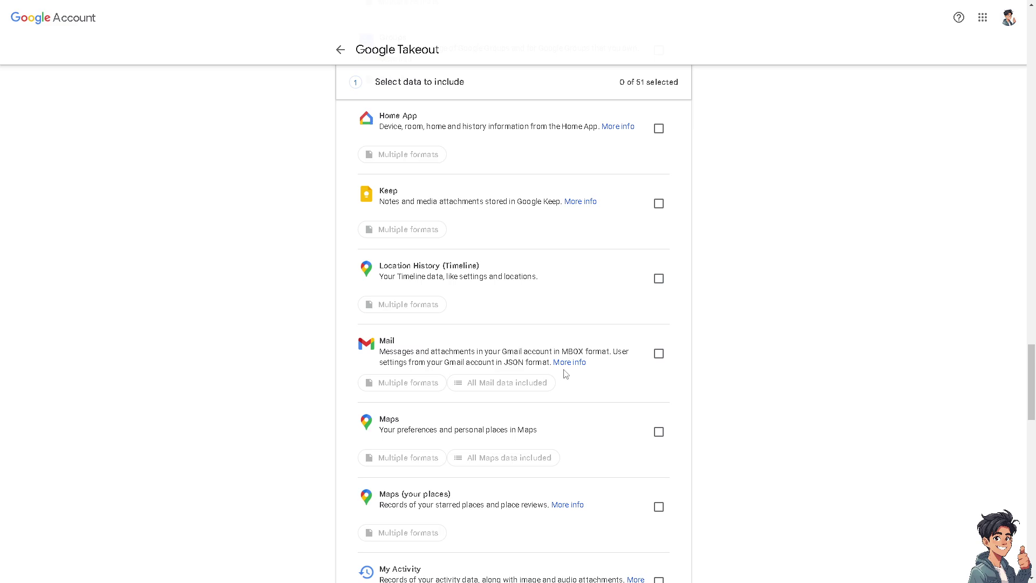
Tick Mail so 1 of 51 products is selected, then jump to the list's end
click(660, 356)
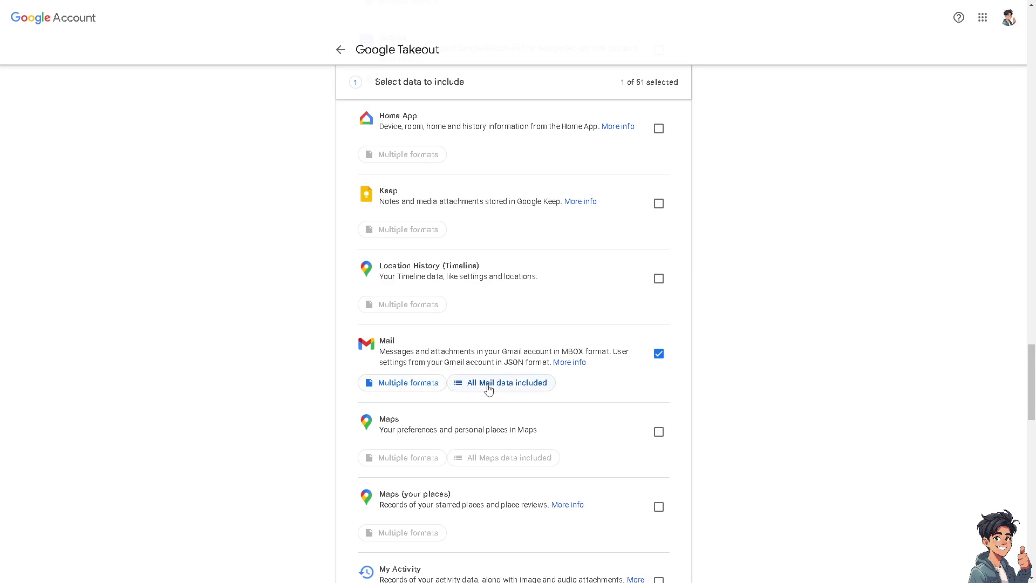
scroll(559, 389, down, 8)
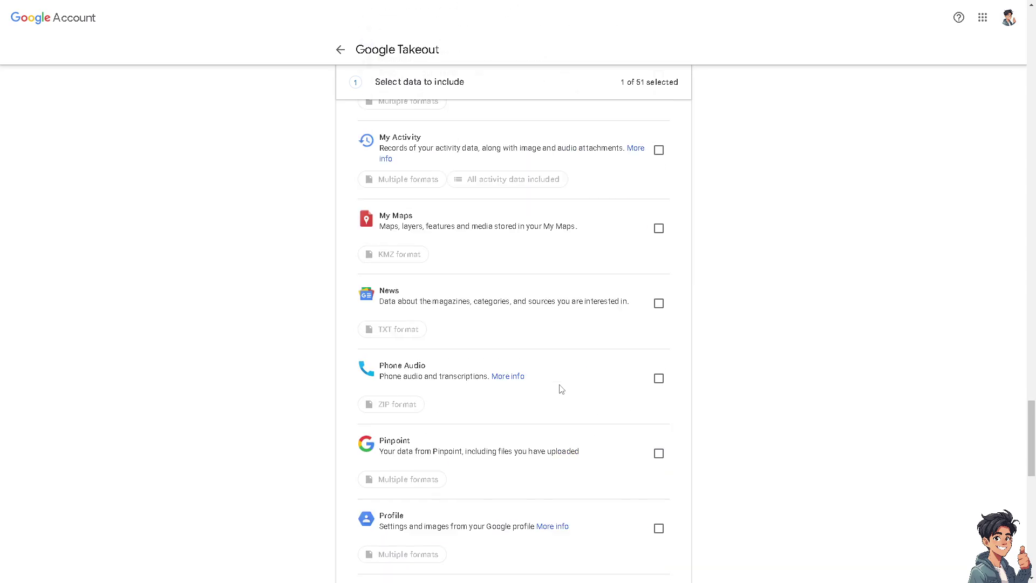
scroll(561, 388, up, 15)
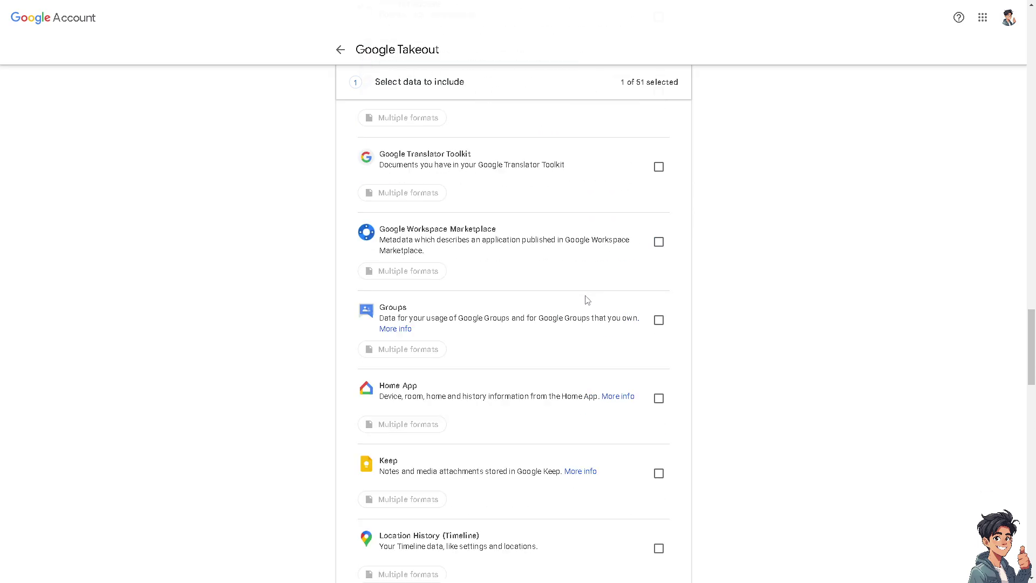
scroll(587, 300, up, 20)
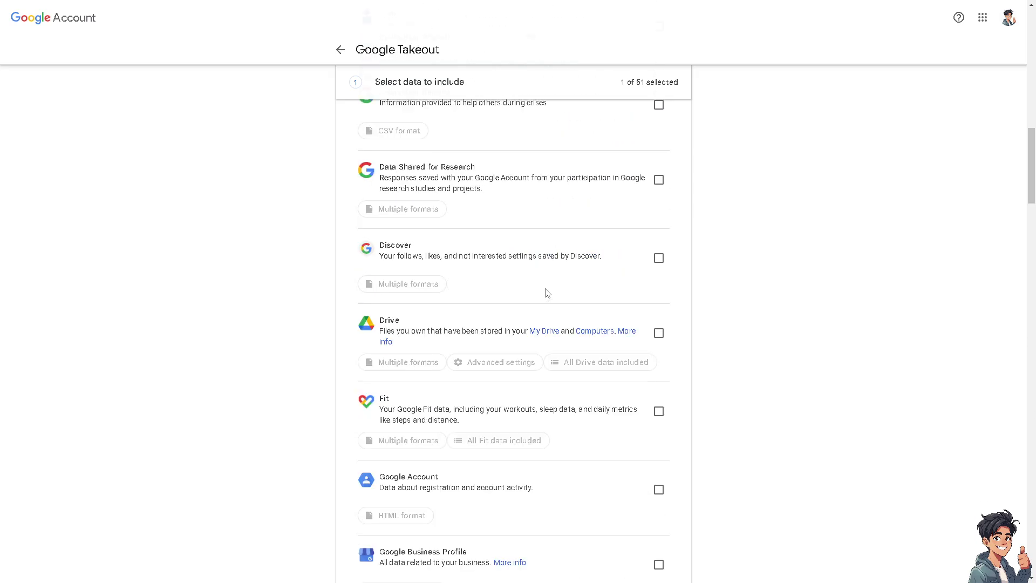
scroll(547, 292, up, 15)
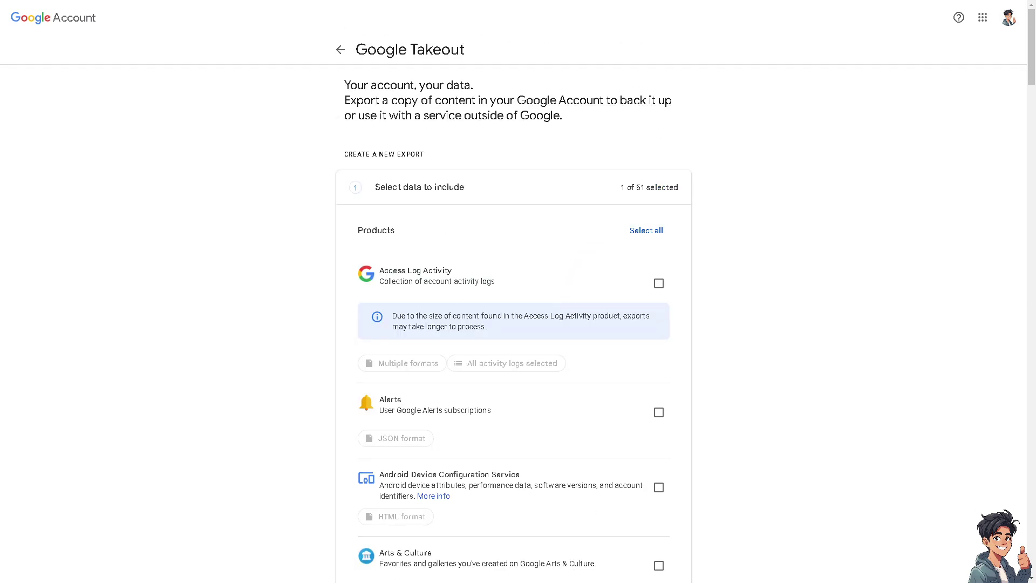
key(End)
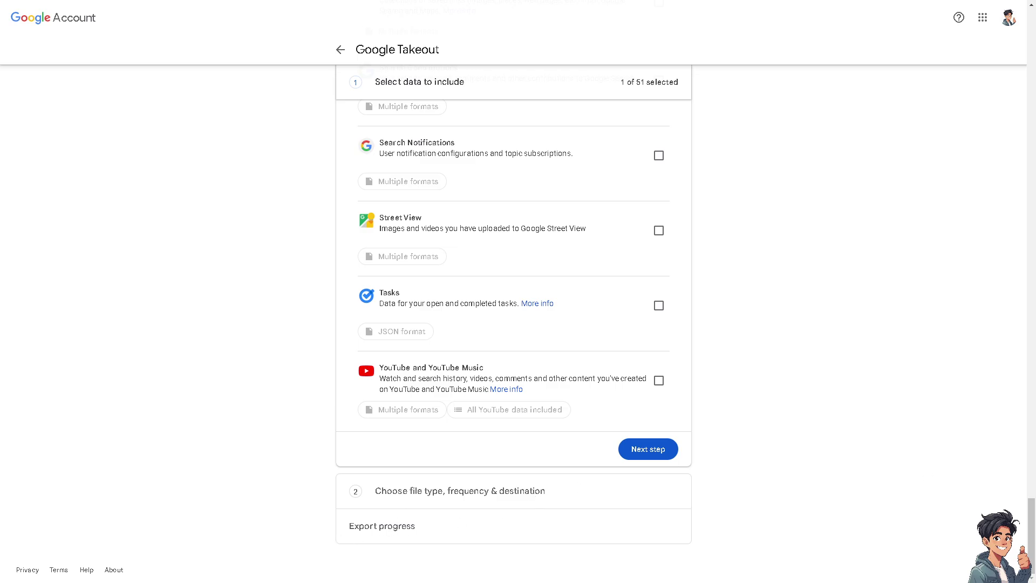
Choose email download link delivery, a one-time export, and .zip files split at 2 GB
click(646, 449)
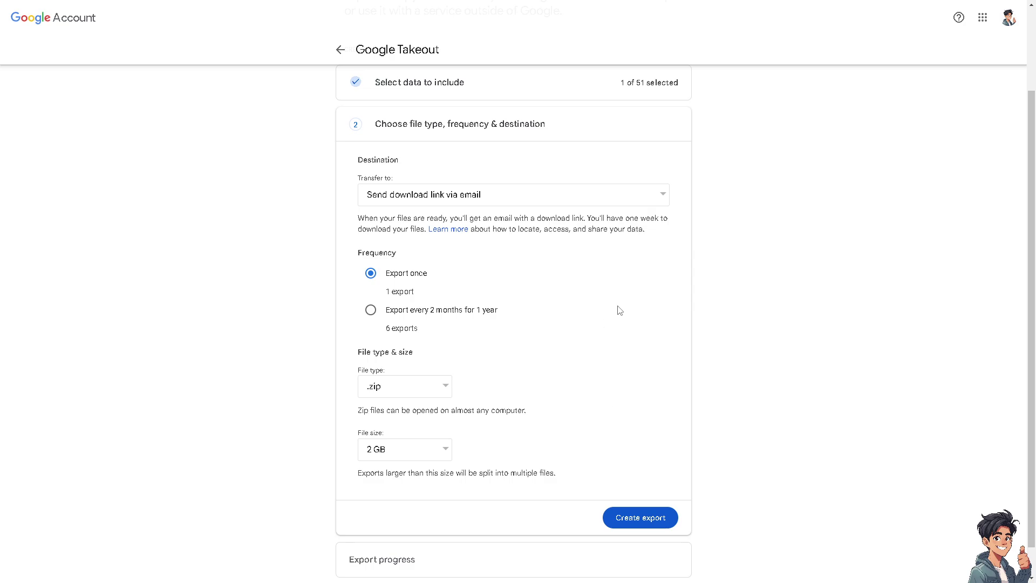
click(662, 202)
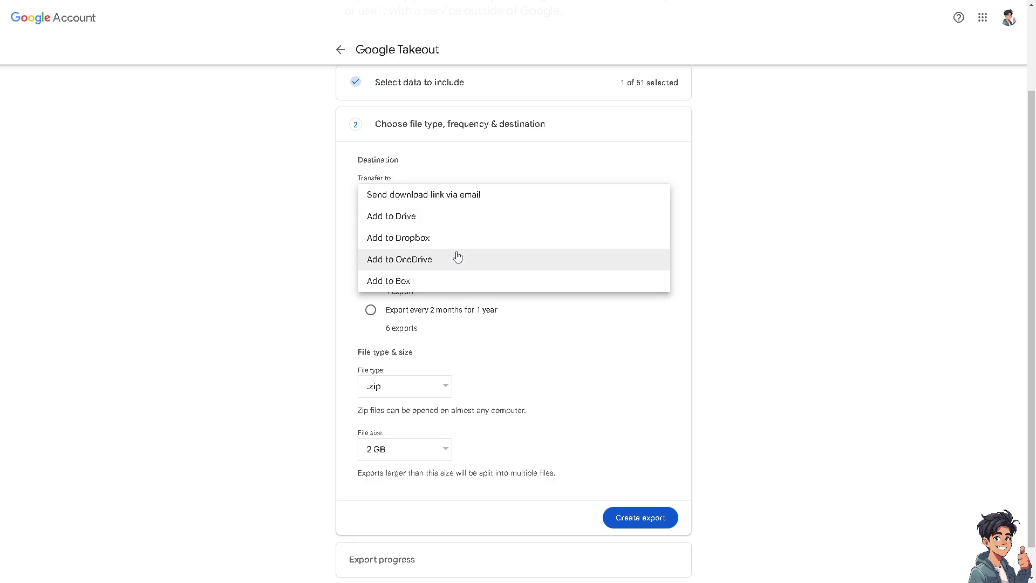
click(262, 265)
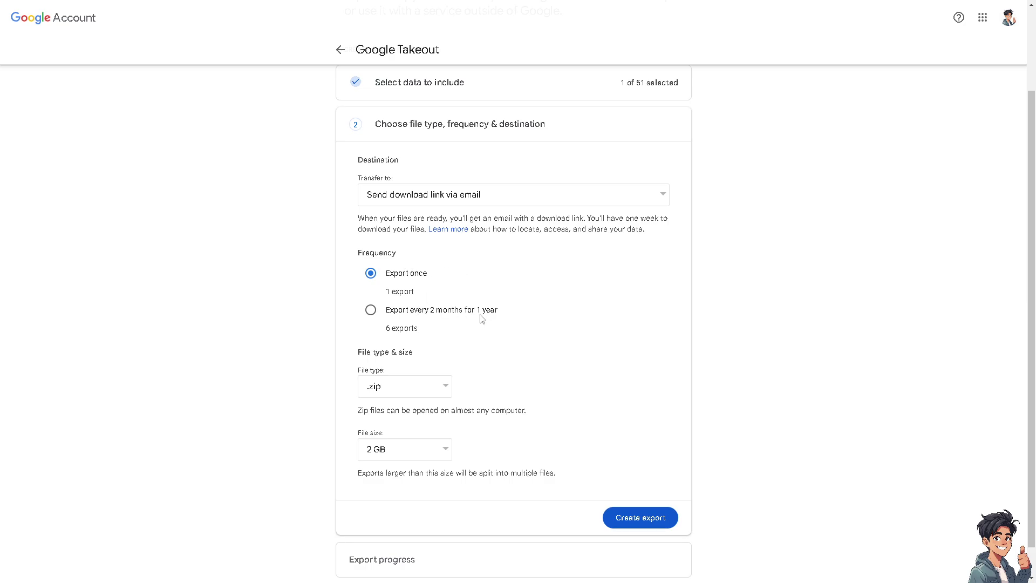
click(445, 391)
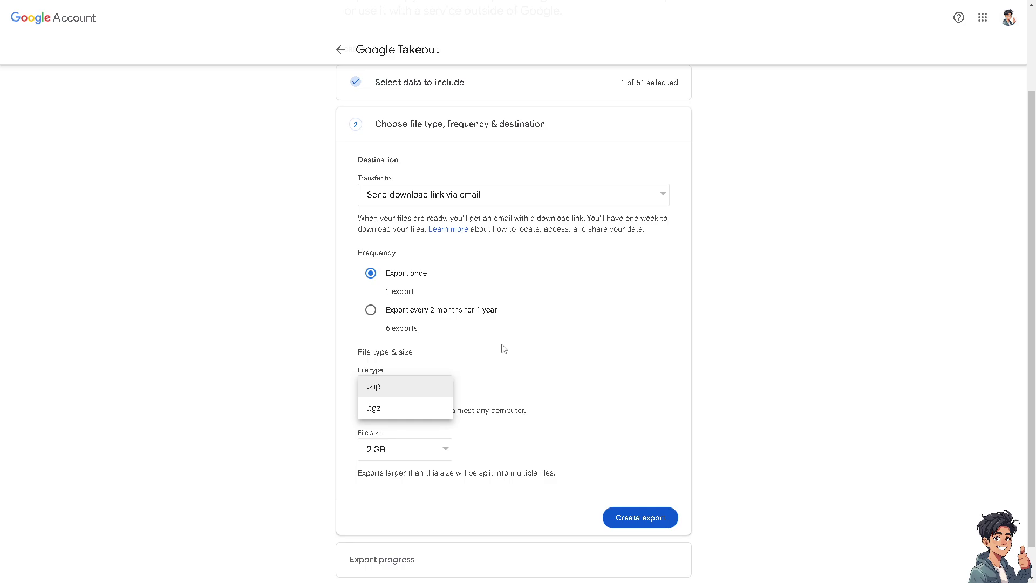
click(499, 367)
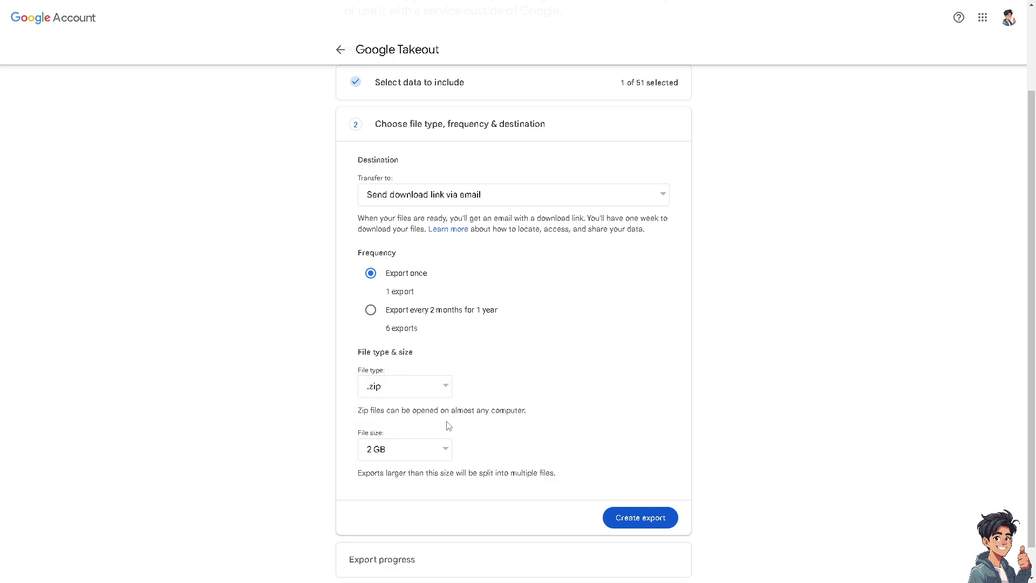
click(450, 455)
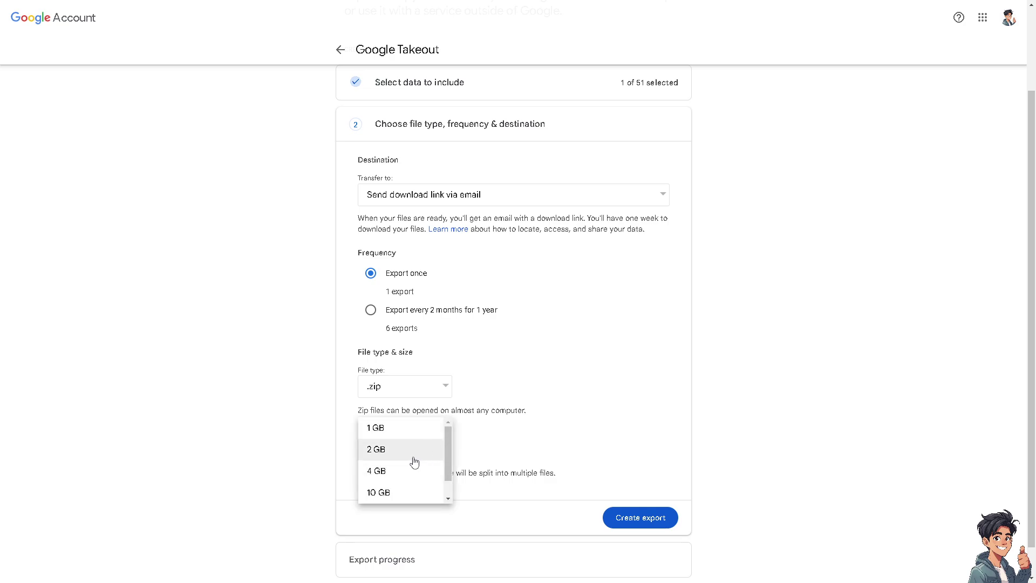
scroll(411, 461, down, 3)
click(538, 400)
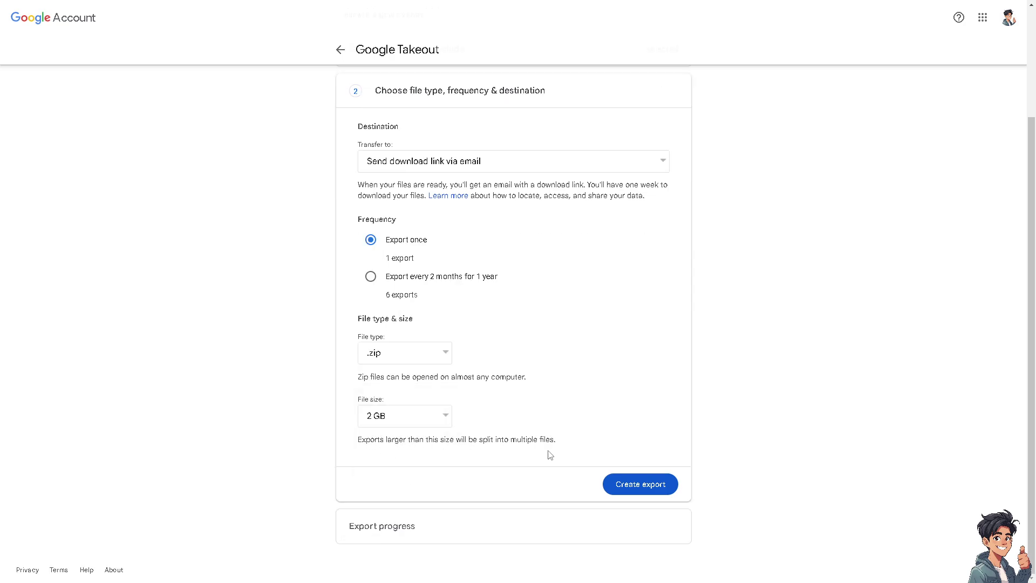
Create the Mail-only export, then search the Chrome Web Store for 'mailme' and open Mailmeteor
click(624, 487)
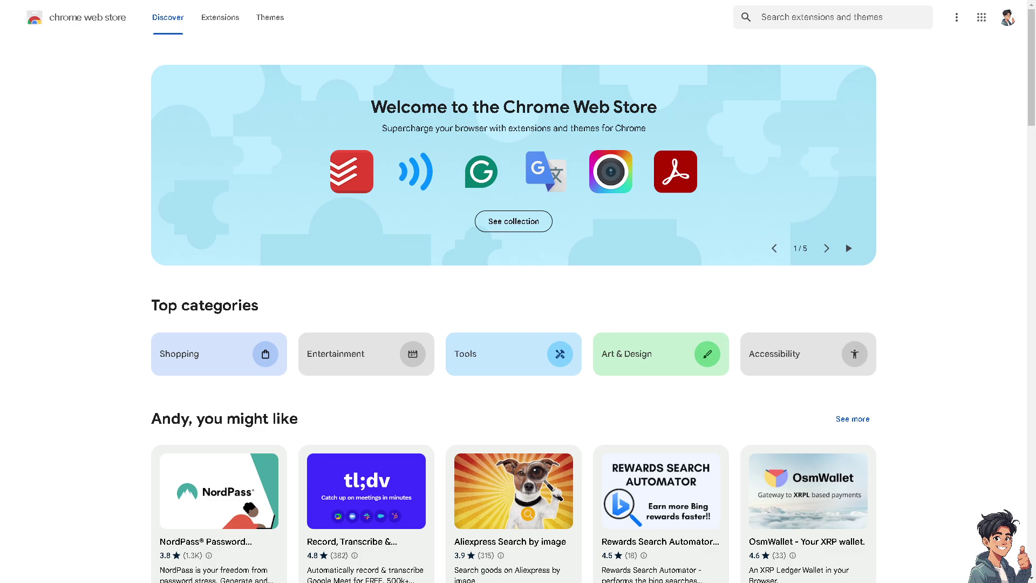
click(802, 16)
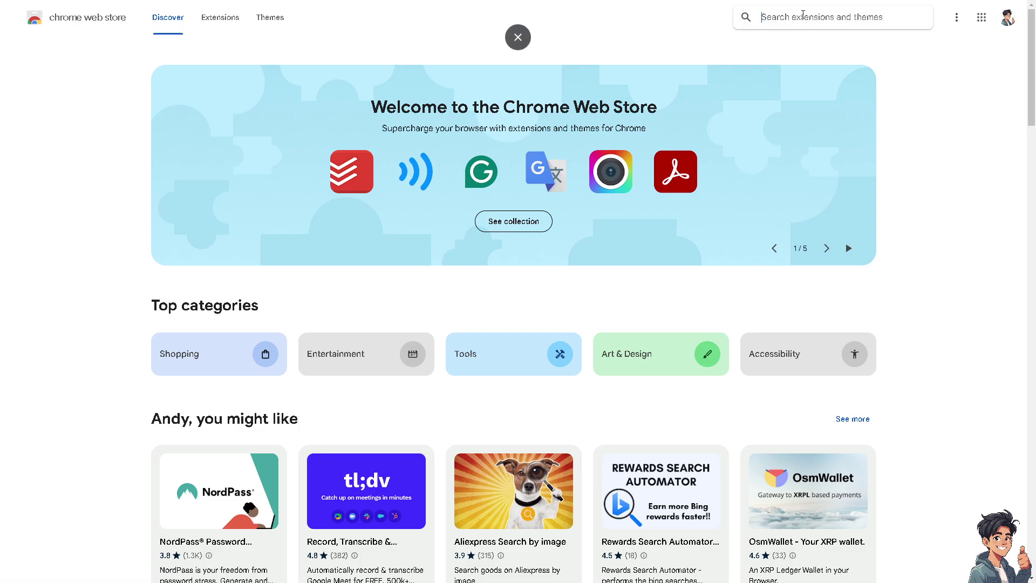
text(mailme)
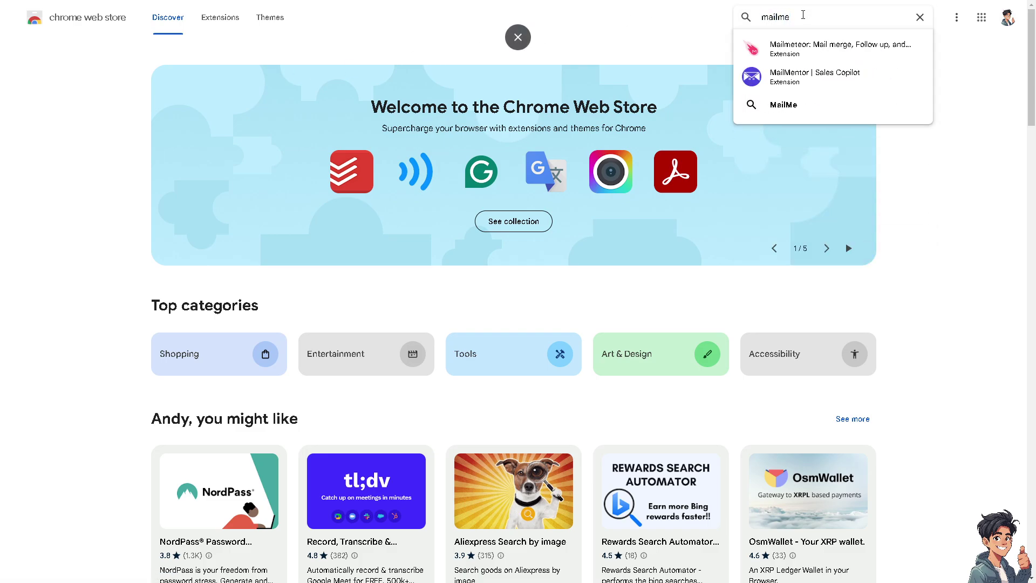
click(811, 54)
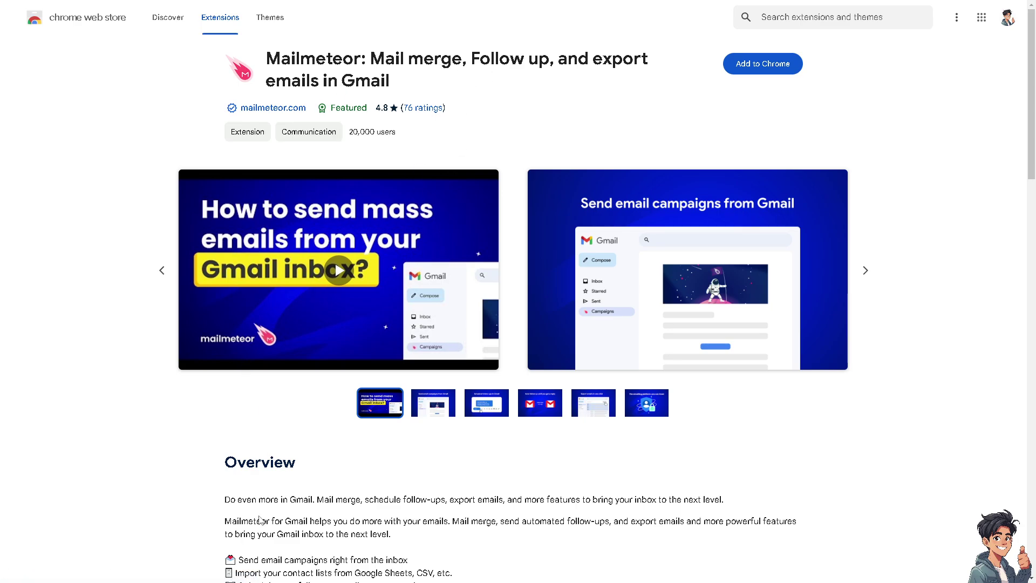
Review the Mailmeteor listing and add it to Chrome
scroll(260, 519, down, 1)
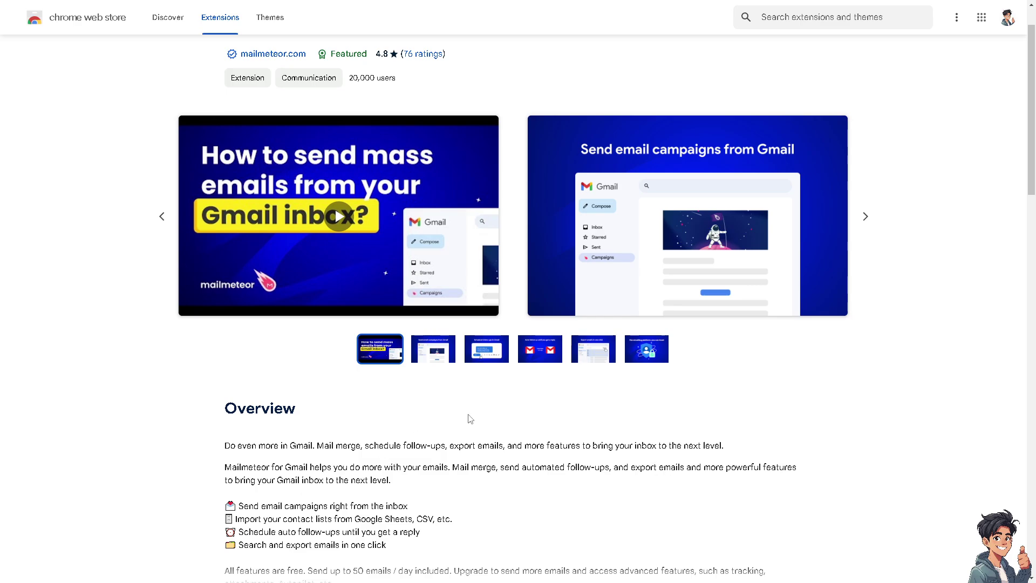
scroll(469, 419, up, 1)
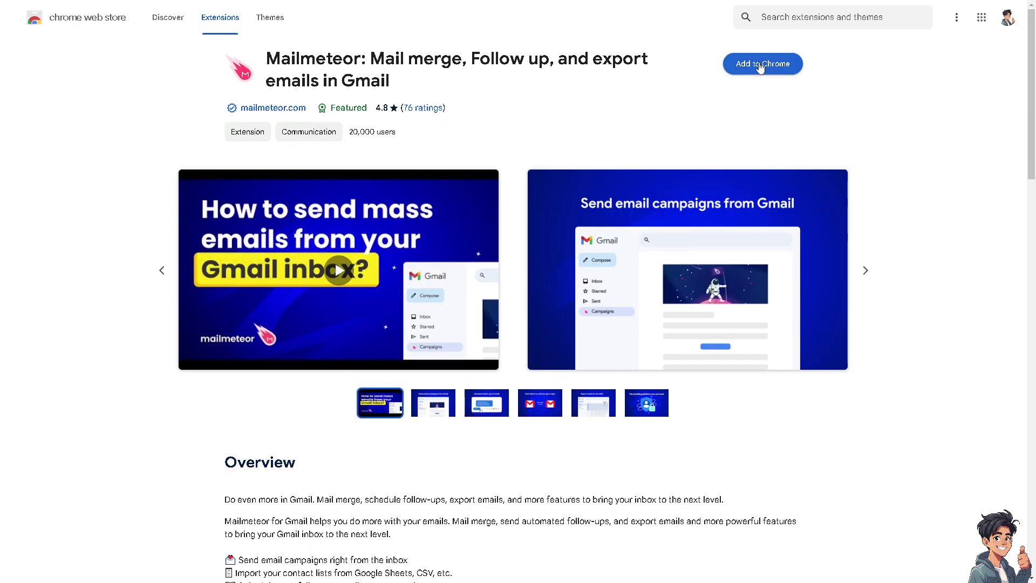
click(760, 65)
Confirm the Mailmeteor install, minimize the draft, and open the Spam list's CSV export options
click(559, 112)
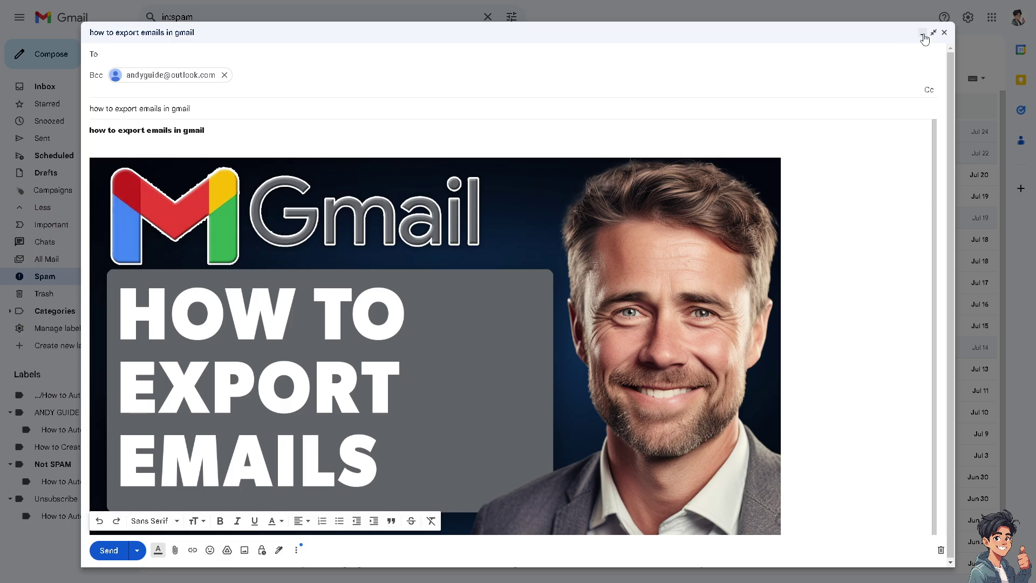
click(922, 34)
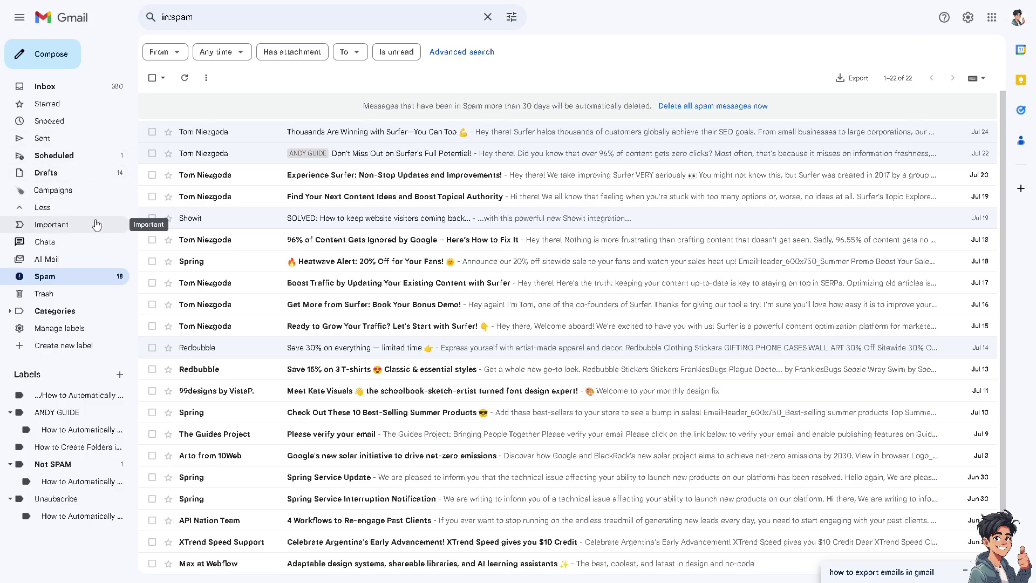
click(853, 79)
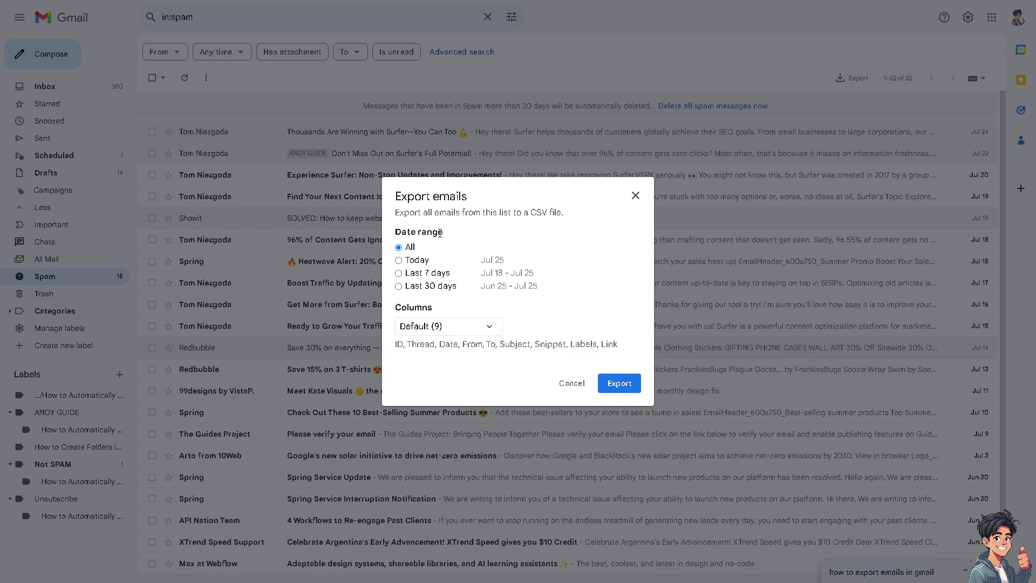
Keep the Default (9) column set and close the export dialog without exporting
click(482, 329)
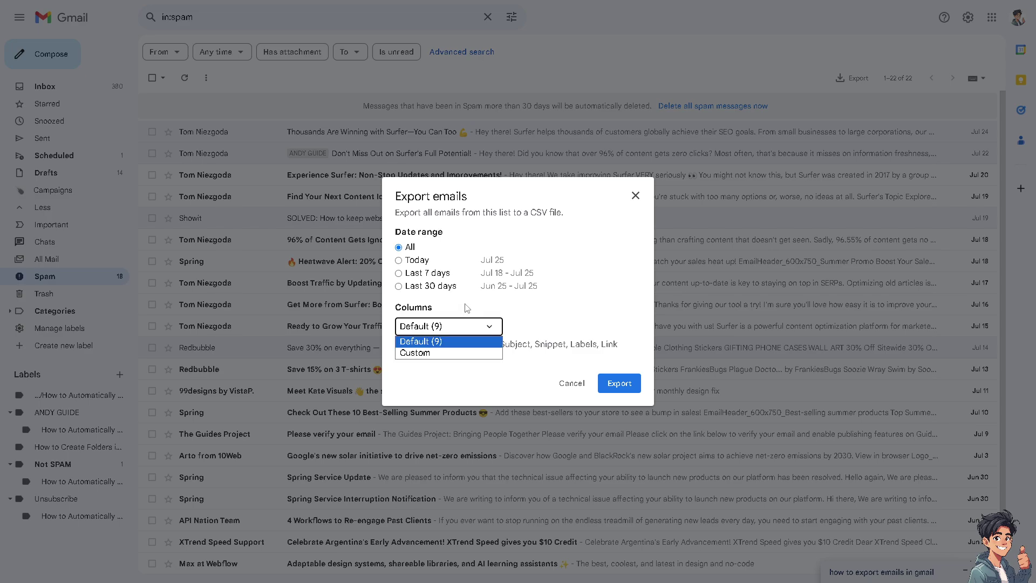
click(466, 307)
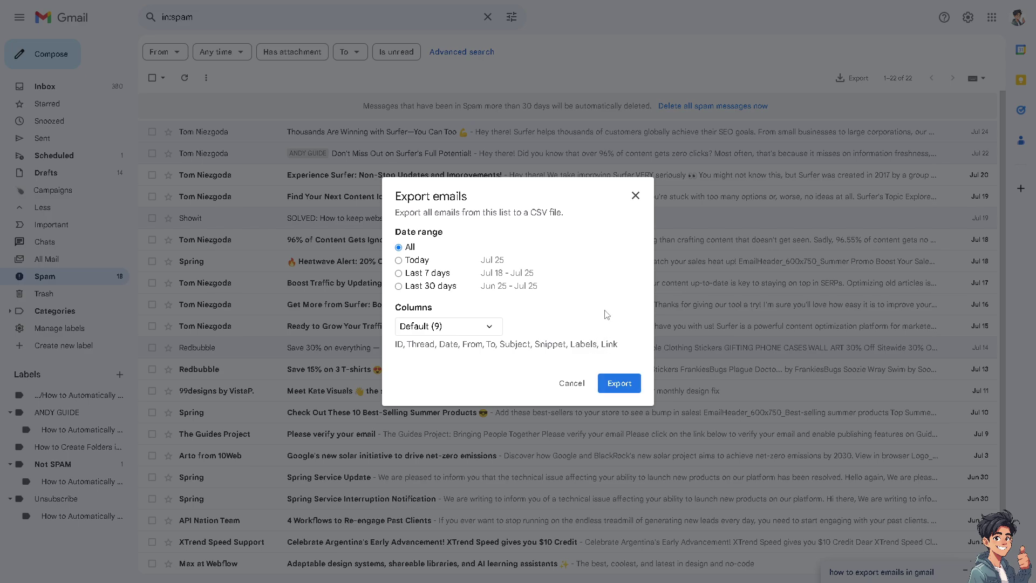
click(635, 196)
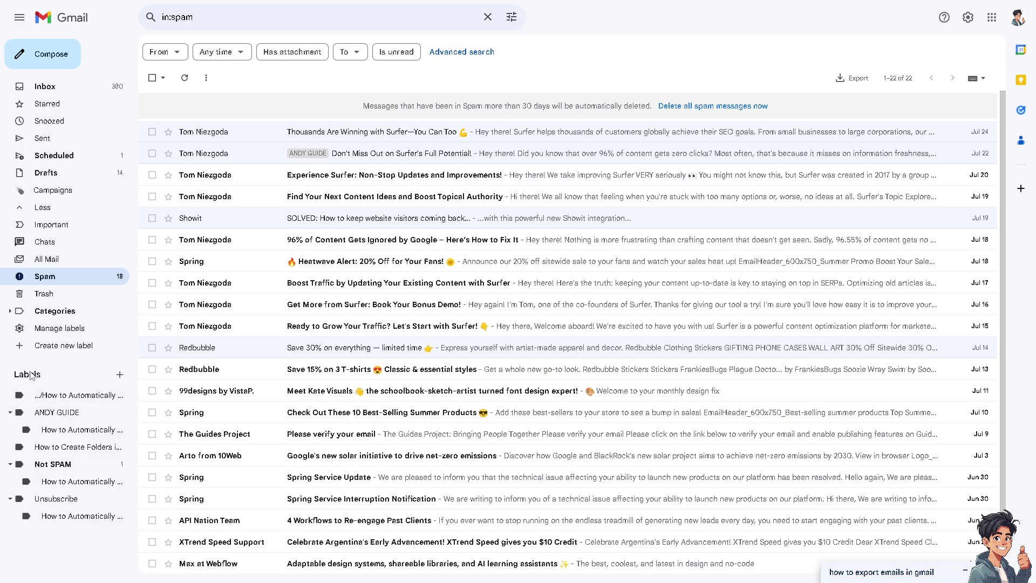
Browse the first two labels, opening and dismissing the first label's options
click(54, 400)
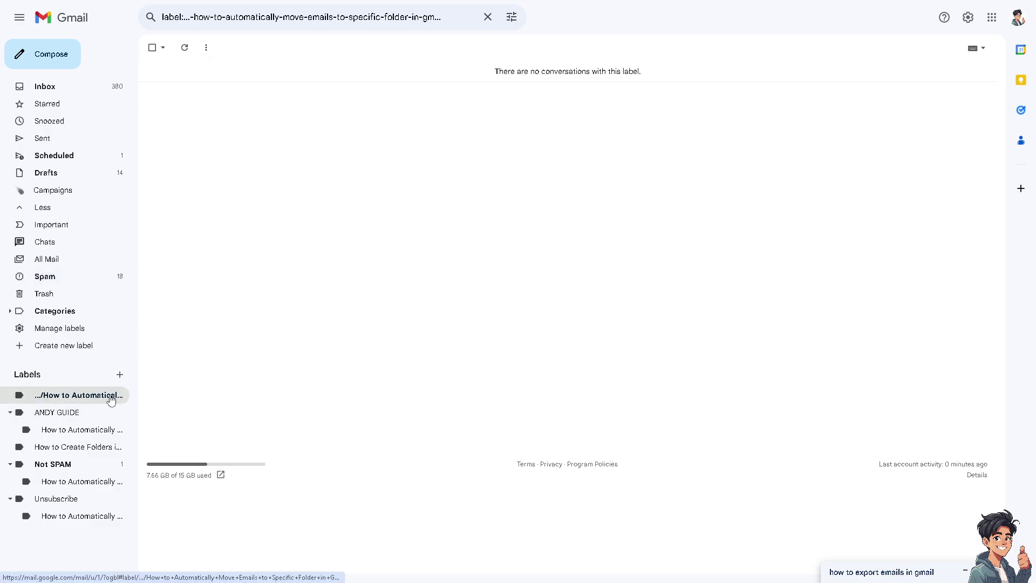
click(121, 396)
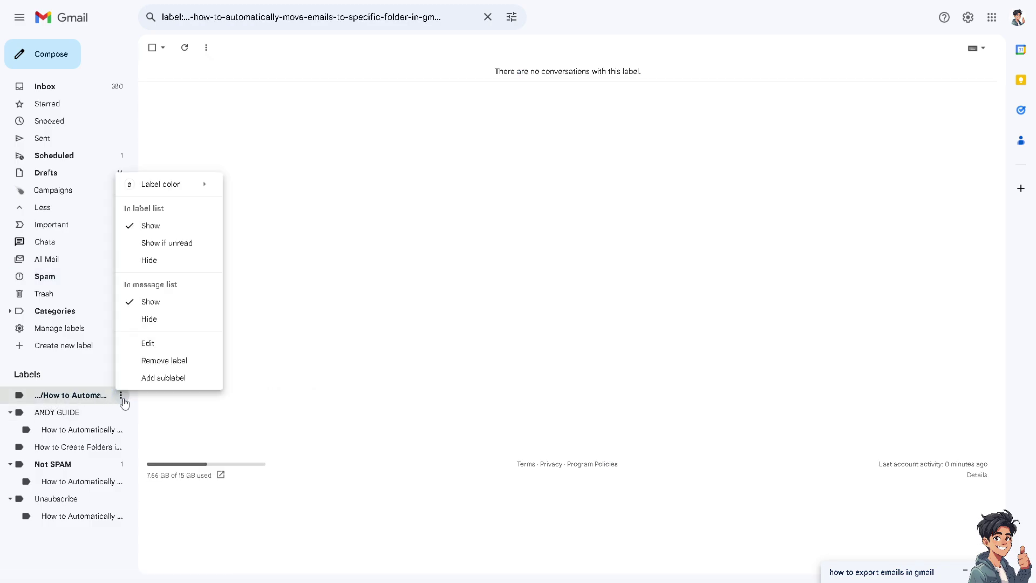
click(565, 187)
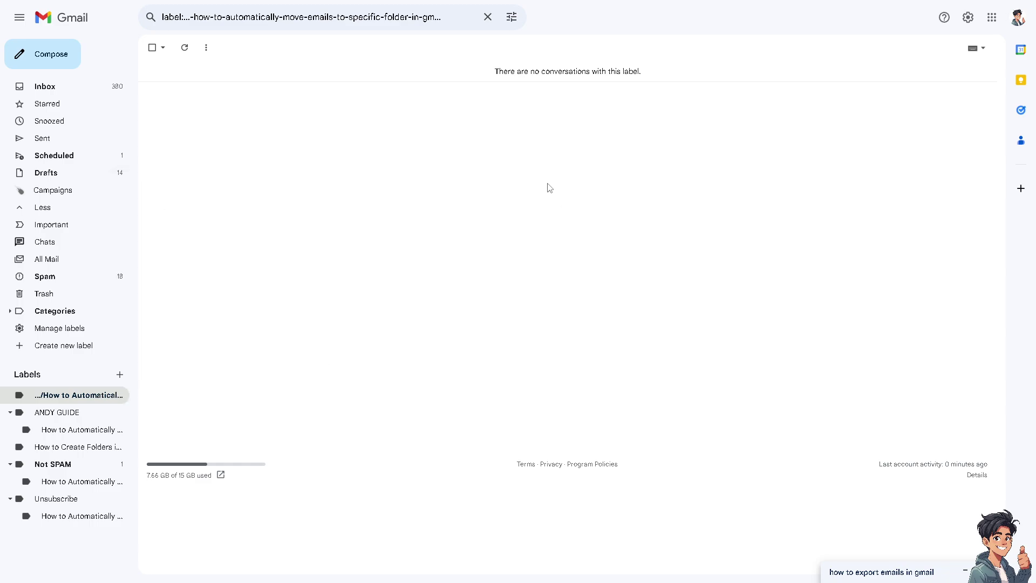
click(69, 414)
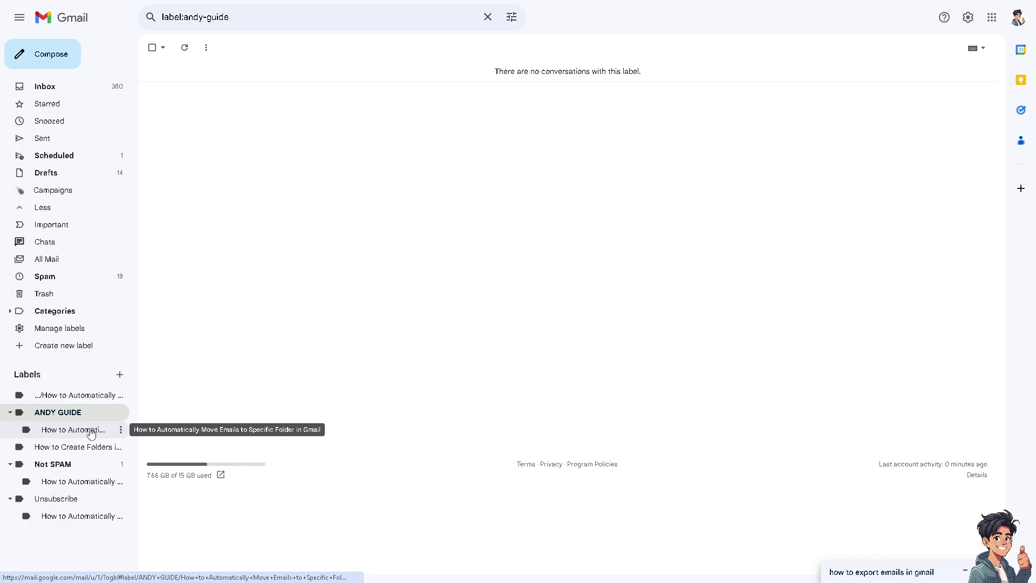
Expand then minimize the export-emails draft, and open Export on the Spam list
click(965, 573)
click(975, 146)
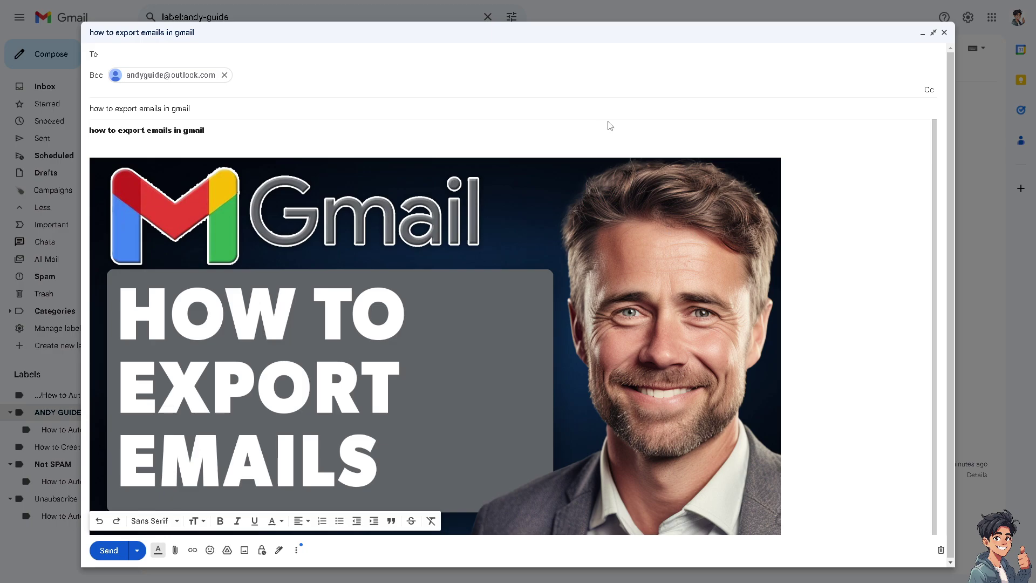
click(921, 33)
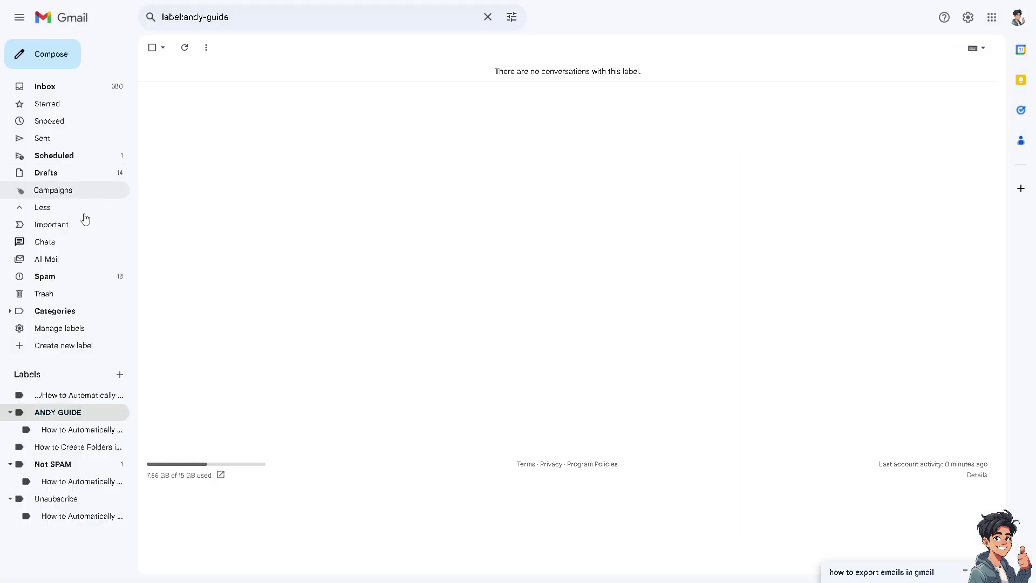
click(49, 278)
click(842, 81)
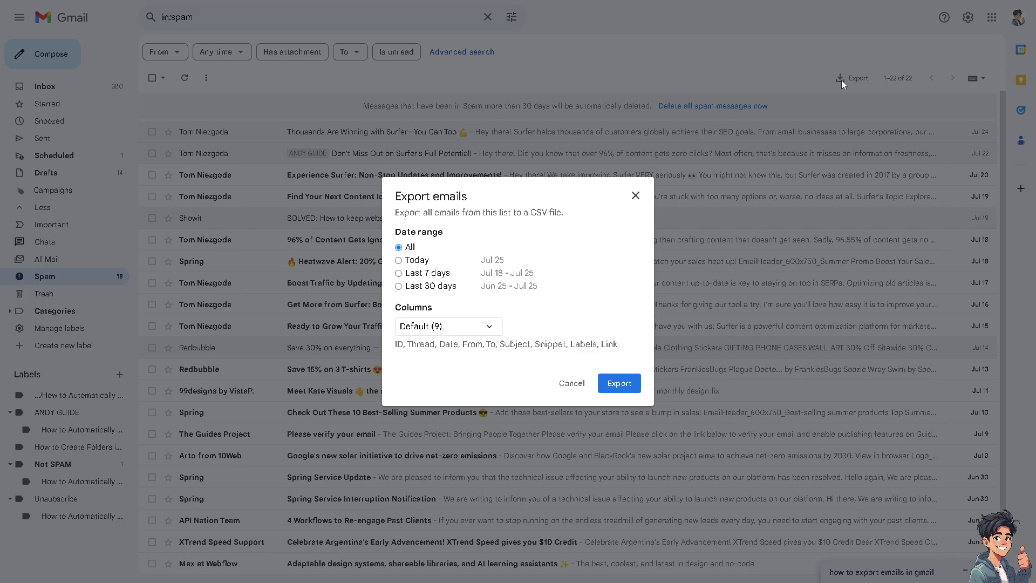